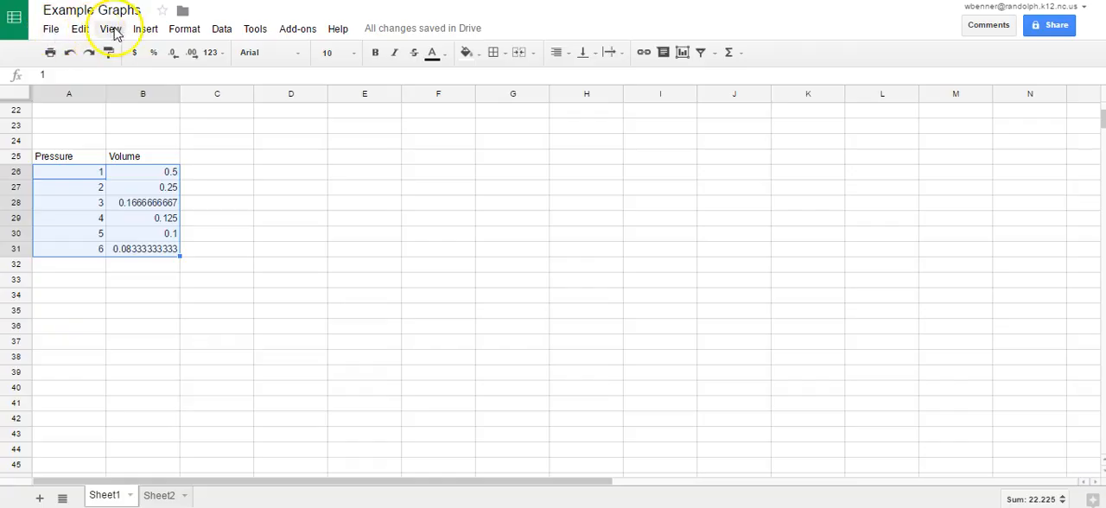
# Insert a scatter chart from the pressure and volume data in A26:B31 and place it beside the data, starting at column F.
pyautogui.click(140, 29)
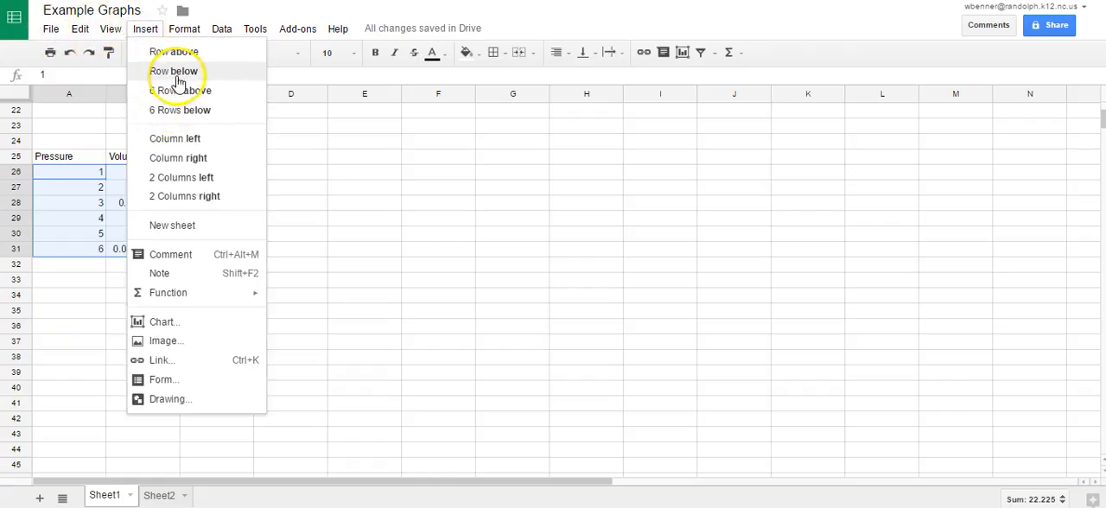
pyautogui.click(192, 326)
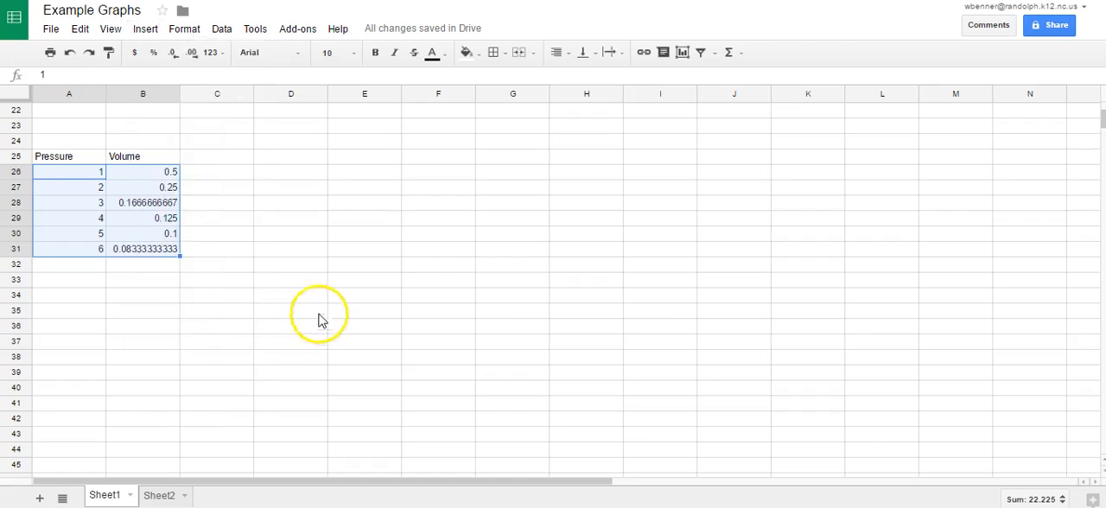
pyautogui.click(279, 300)
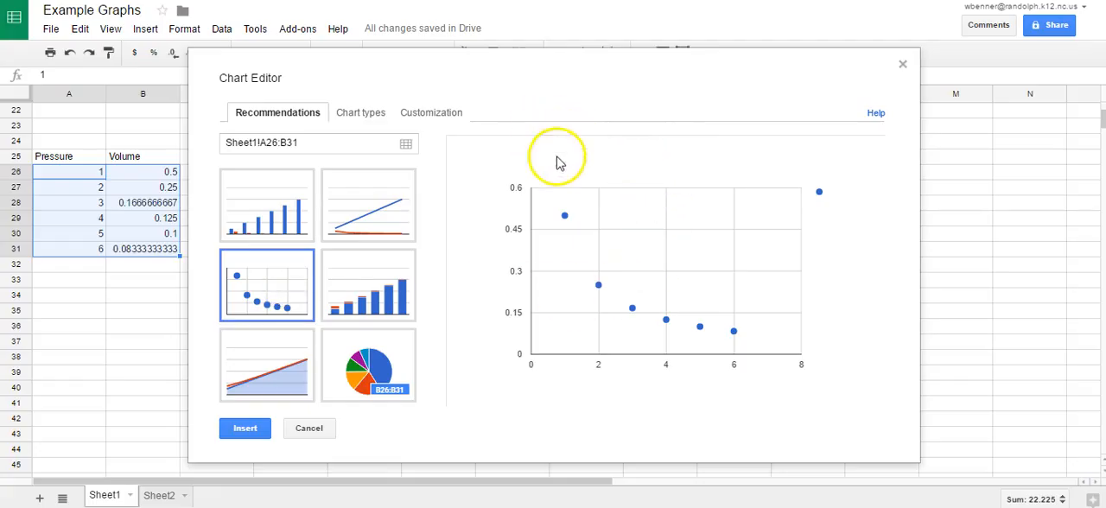
pyautogui.click(246, 430)
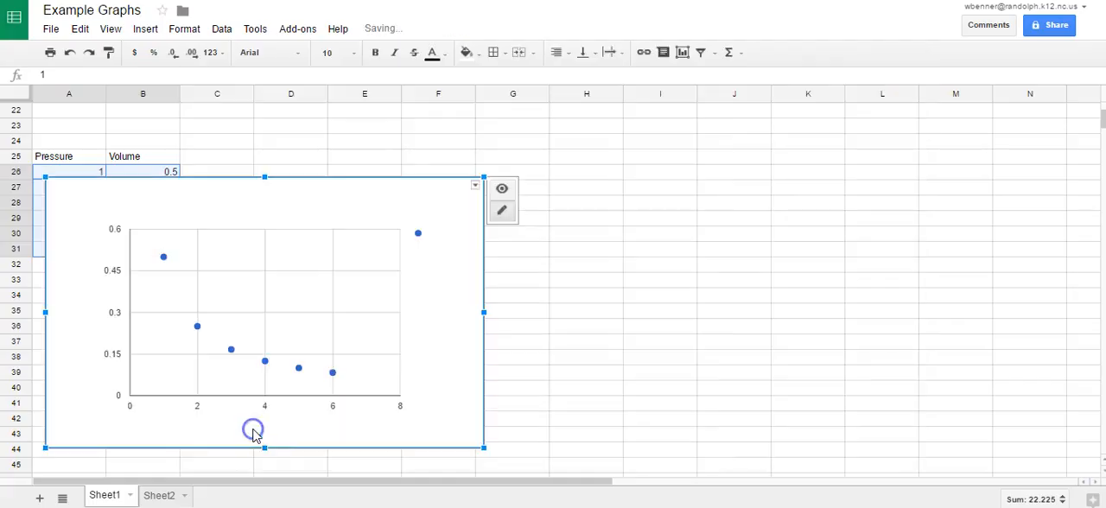
pyautogui.moveTo(277, 217); pyautogui.dragTo(615, 159)
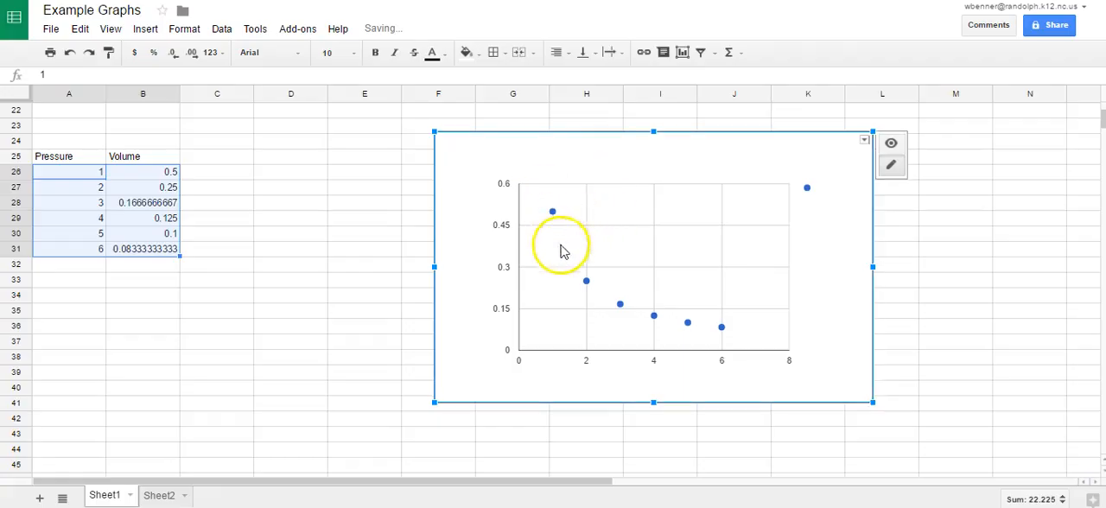
pyautogui.click(475, 262)
pyautogui.click(476, 274)
pyautogui.click(502, 268)
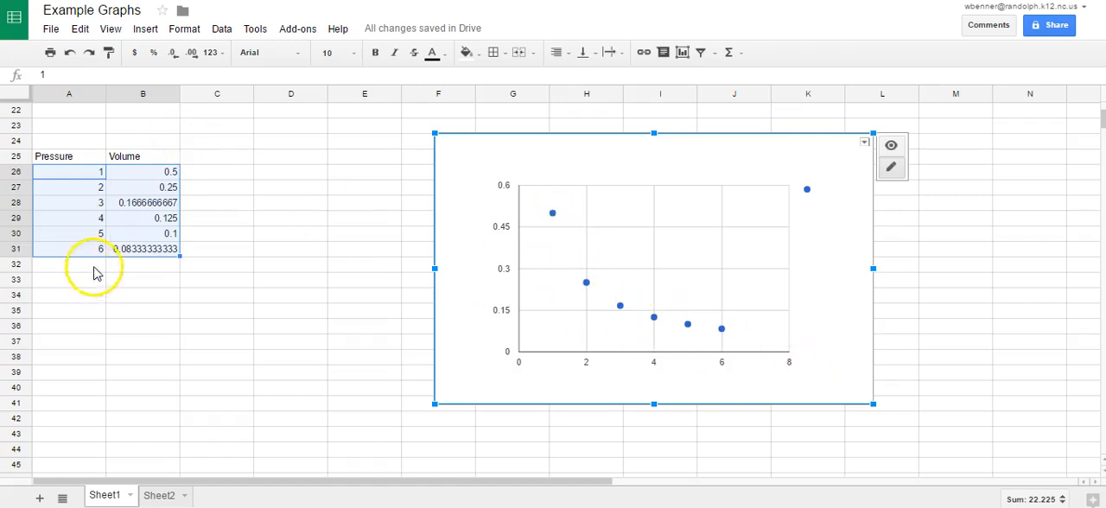
pyautogui.click(238, 174)
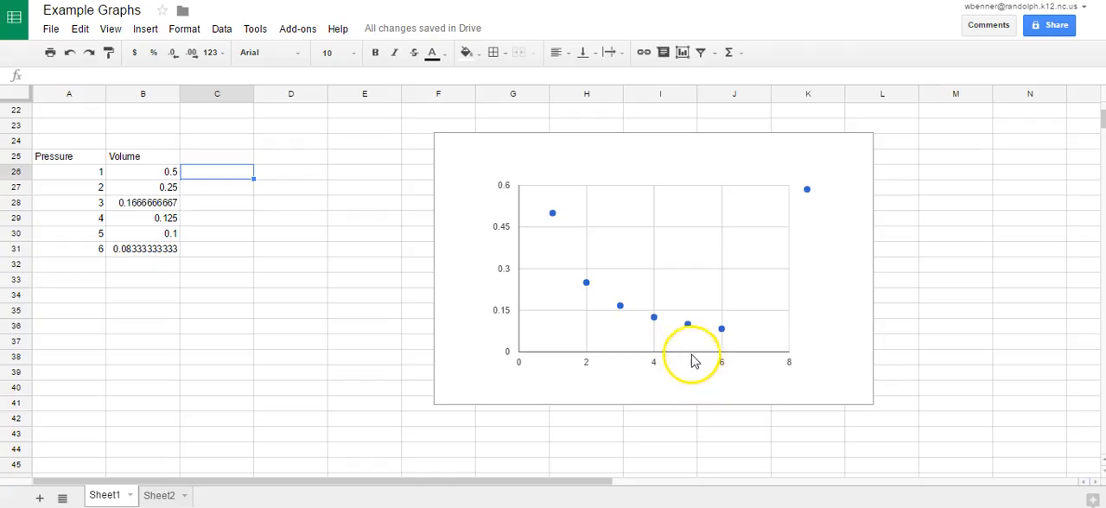
# Open the scatter chart's advanced editing options and title the horizontal axis "Pressure".
pyautogui.rightClick(466, 153)
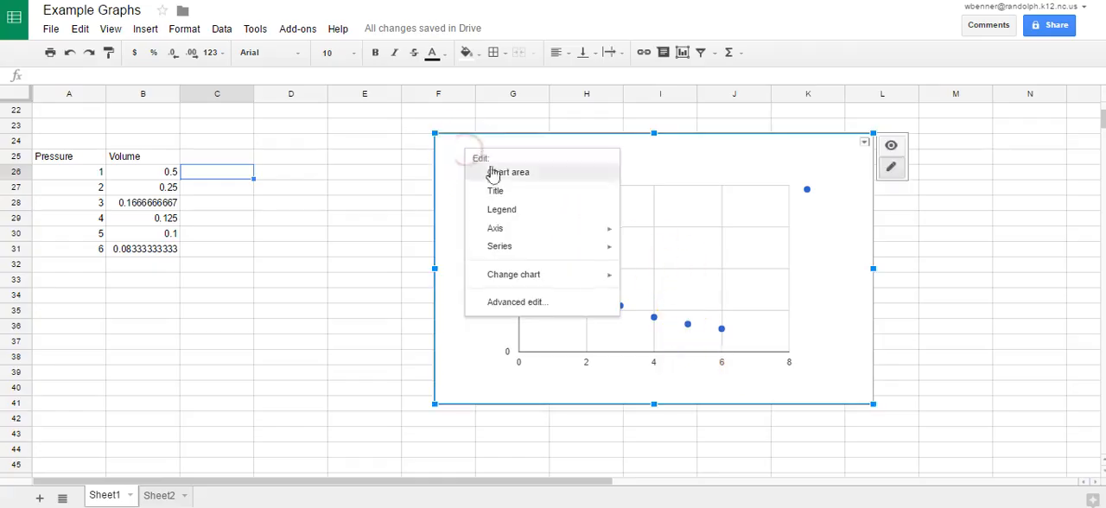
pyautogui.click(523, 304)
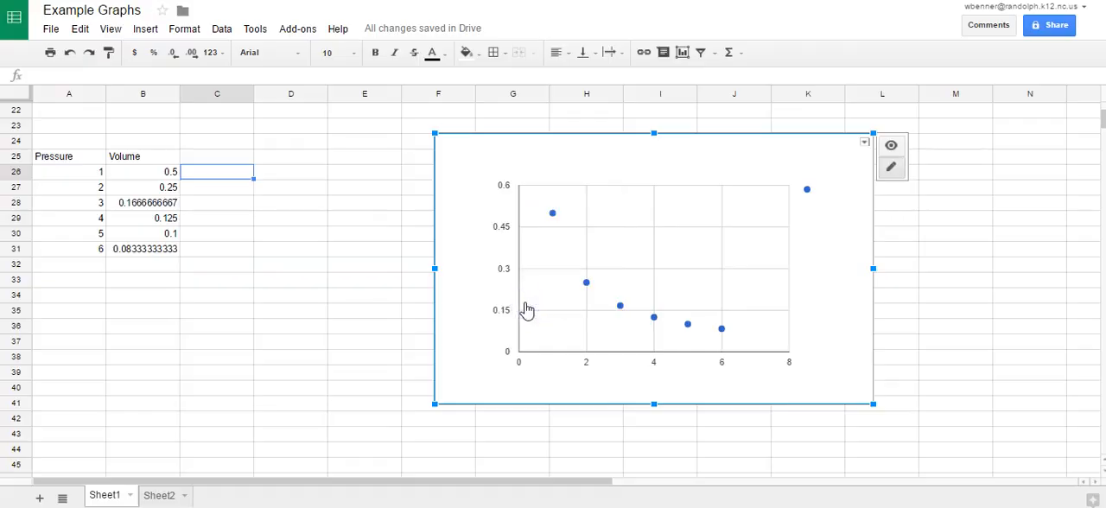
pyautogui.scroll(-5, 326, 328)
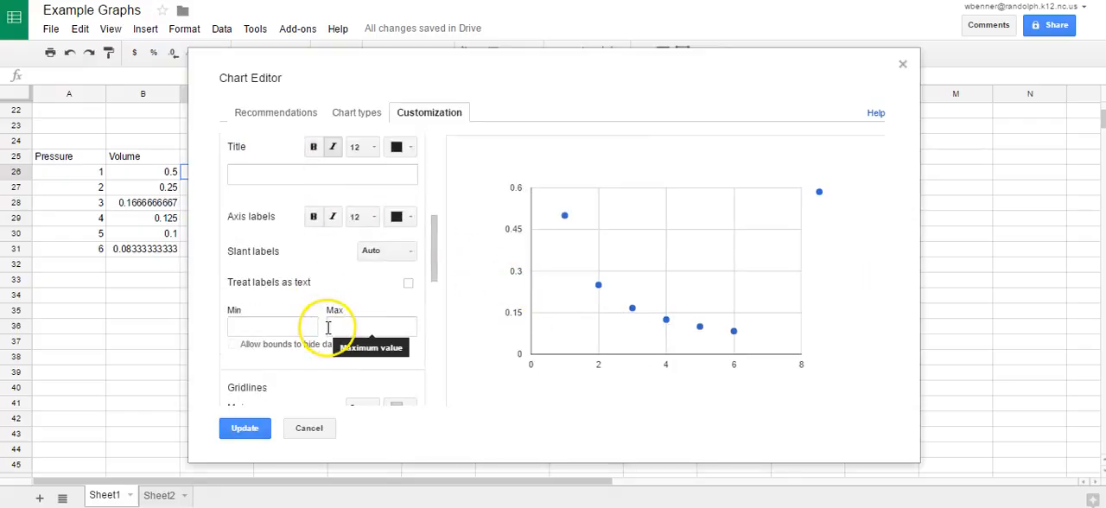
pyautogui.scroll(3, 327, 333)
pyautogui.click(316, 255)
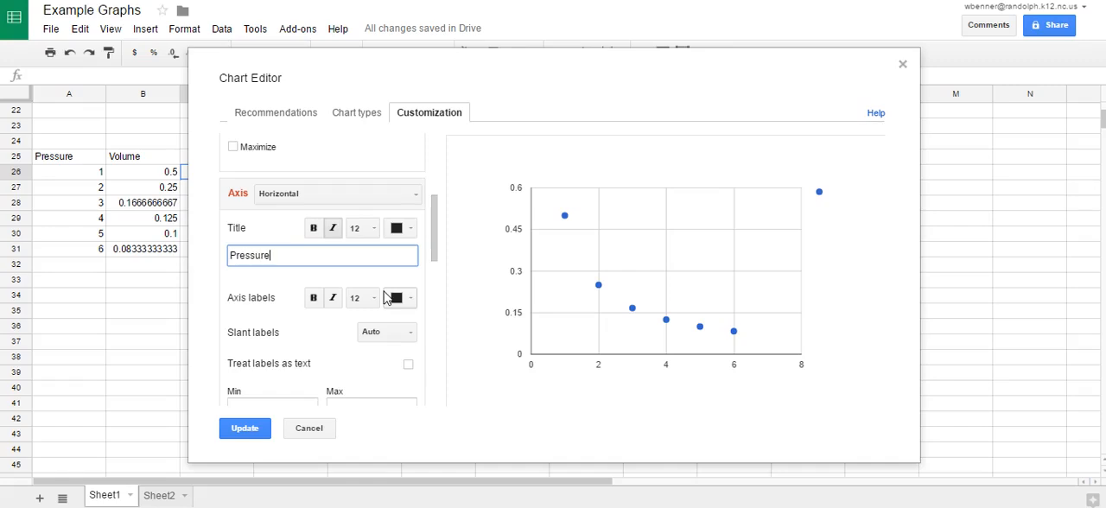
# Title the chart's left vertical axis "Volume" and update the chart.
pyautogui.click(365, 195)
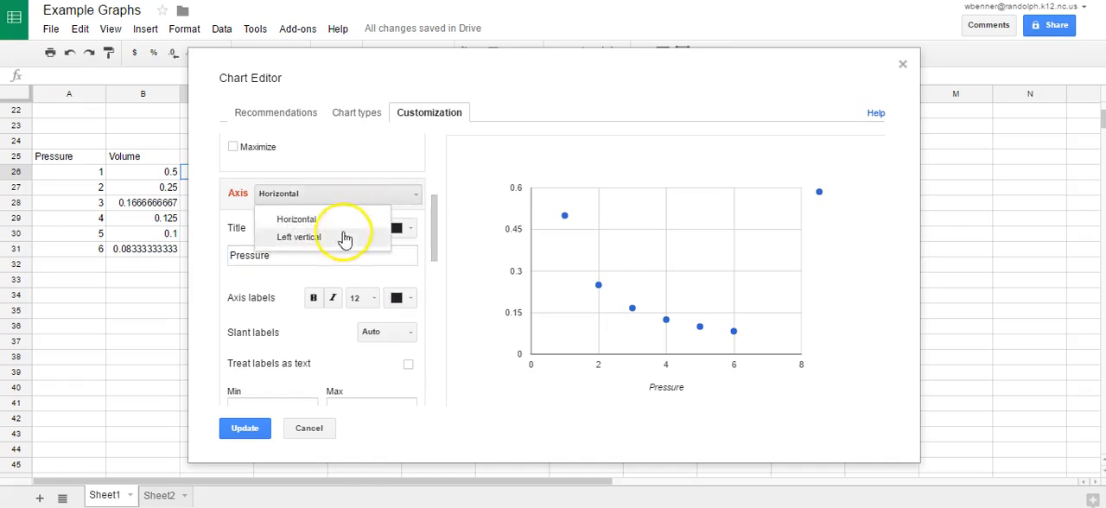
pyautogui.click(344, 235)
pyautogui.click(311, 254)
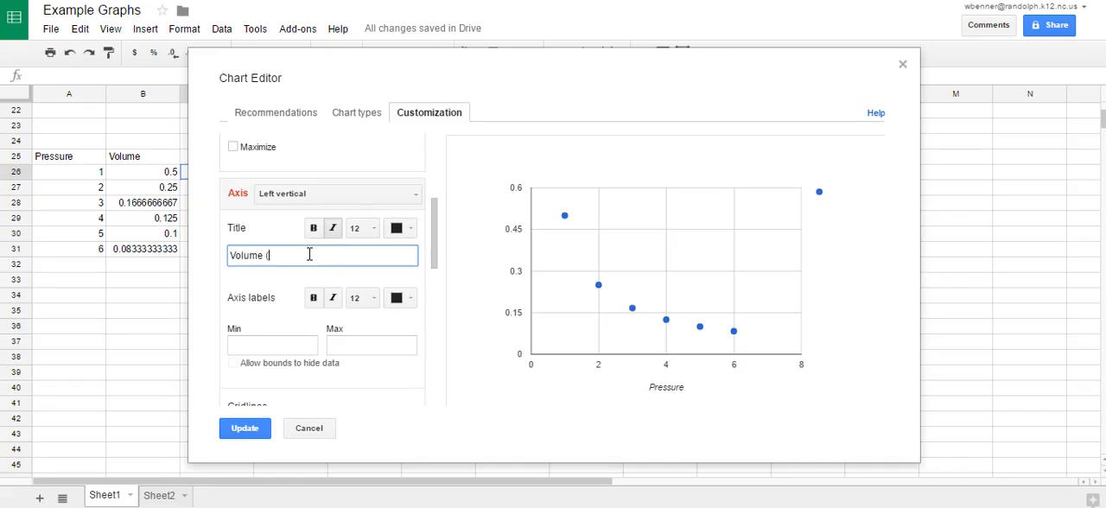
pyautogui.click(246, 427)
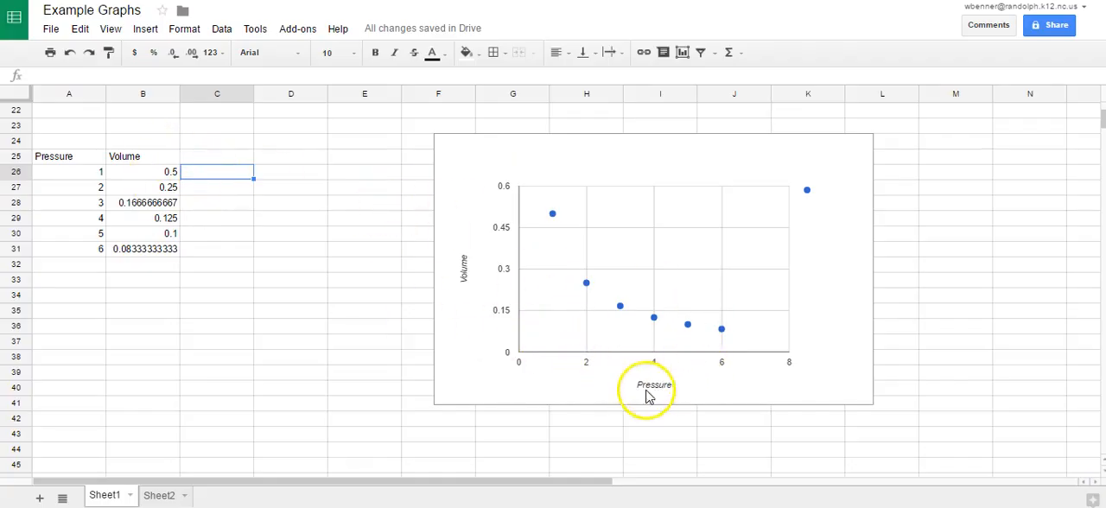
# Try the formula =1/(A2) in cell C26.
pyautogui.click(221, 174)
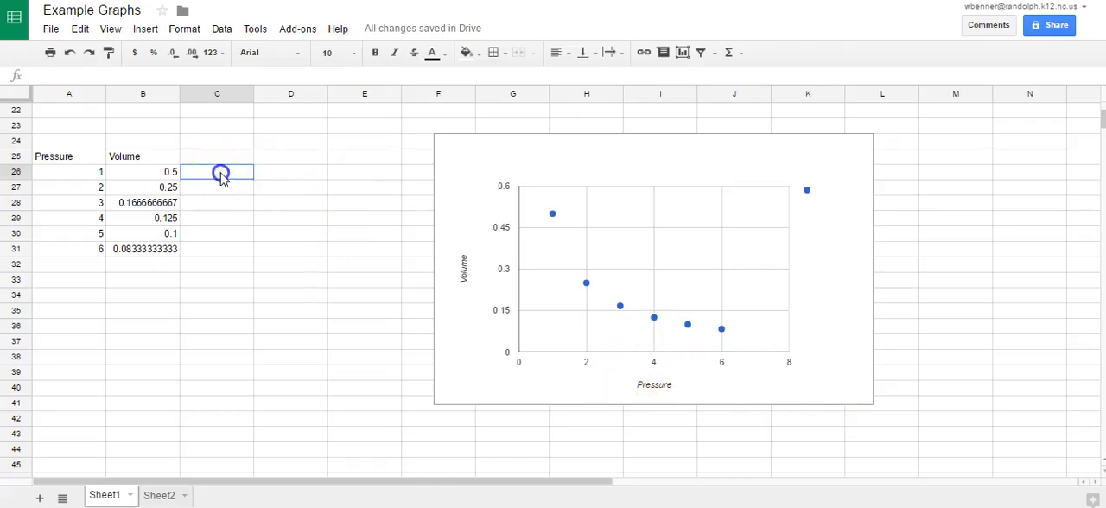
pyautogui.write('=')
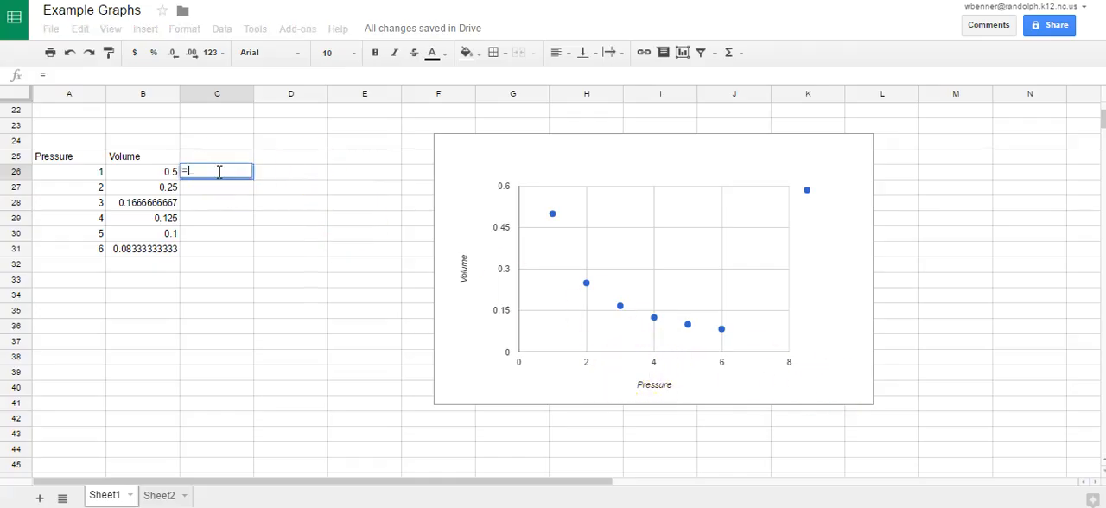
pyautogui.write('1/')
pyautogui.write('A2')
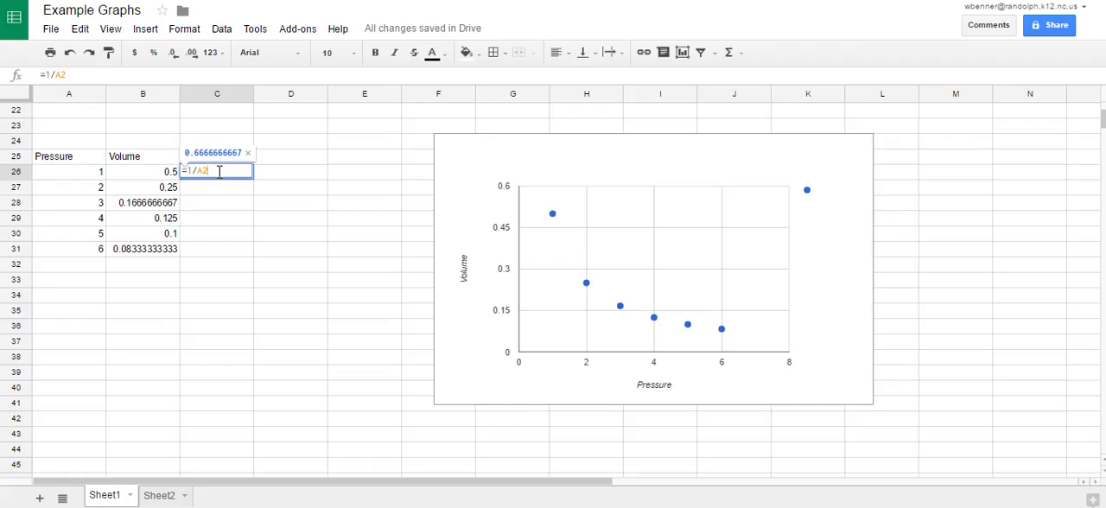
pyautogui.press('BackSpace')
pyautogui.press('BackSpace')
pyautogui.write('(a2')
pyautogui.press('Return')
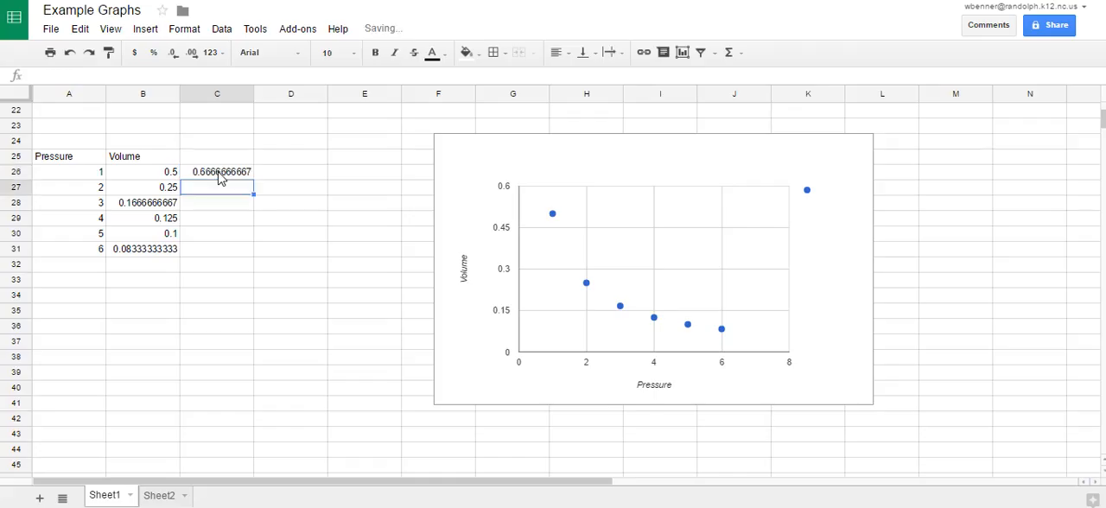
# Enter the formula =1/A26 in cell C26, fill it down through C31, and check the copied formulas.
pyautogui.click(221, 177)
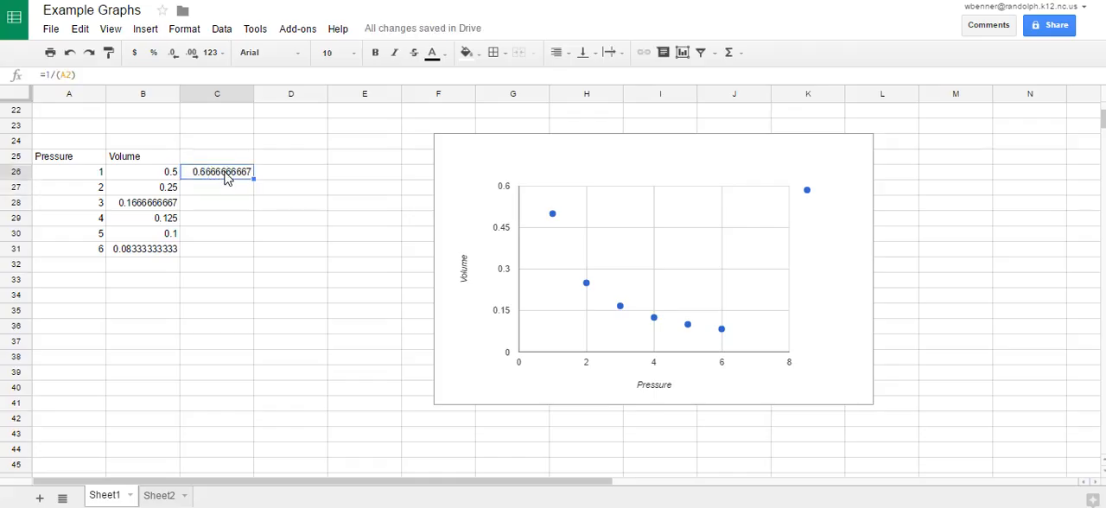
pyautogui.write('1')
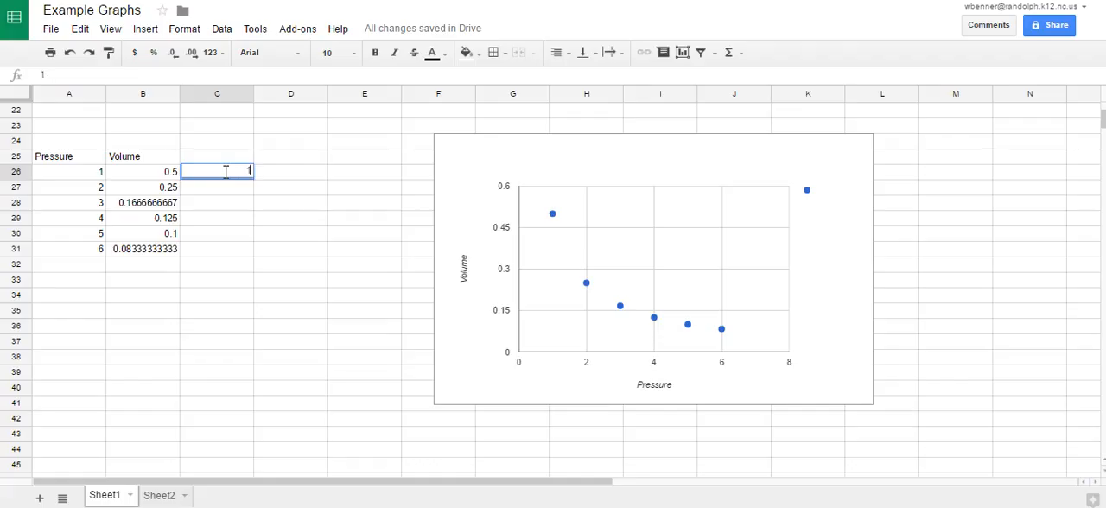
pyautogui.write('=1/a26')
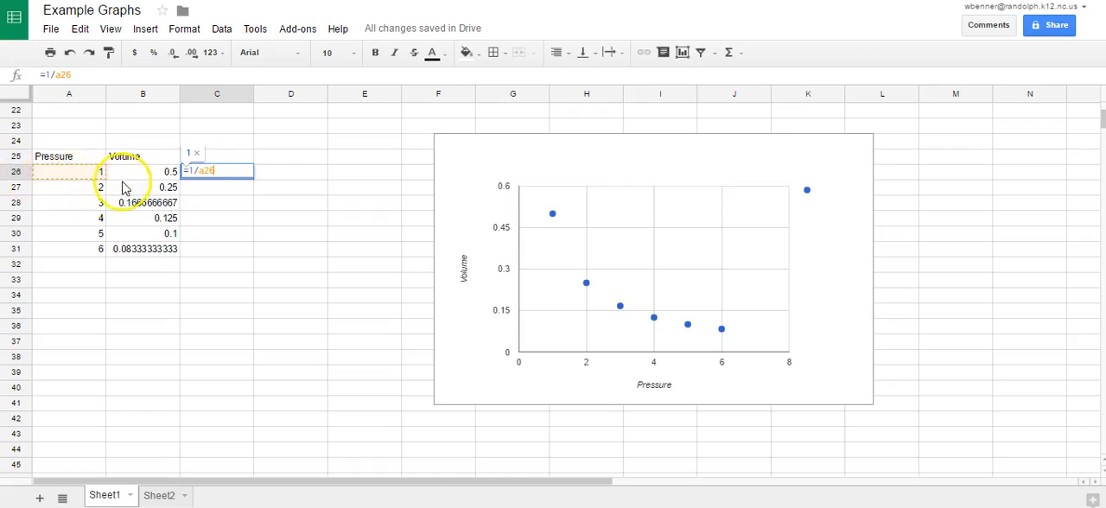
pyautogui.press('Return')
pyautogui.click(229, 173)
pyautogui.moveTo(251, 179); pyautogui.dragTo(250, 252)
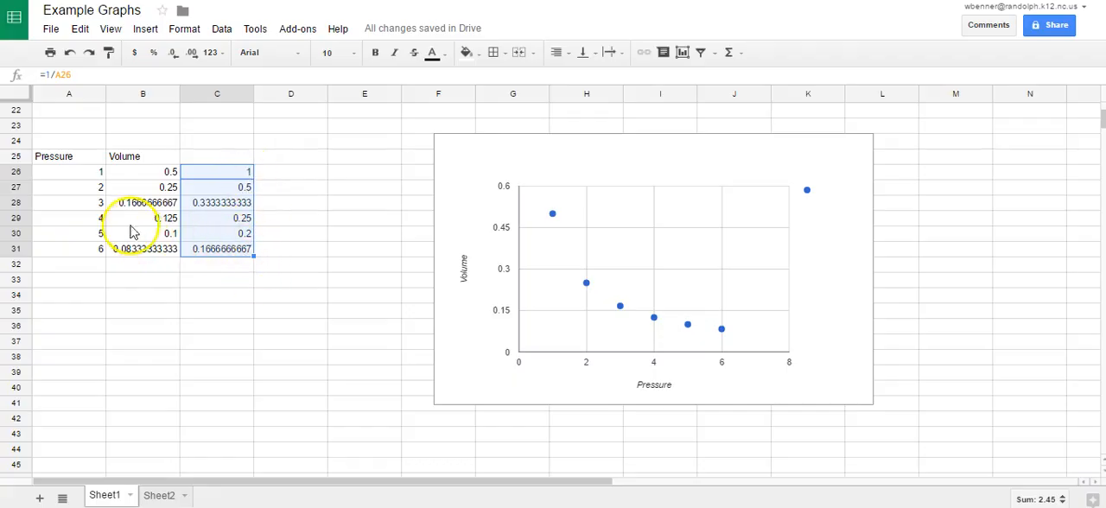
pyautogui.click(210, 188)
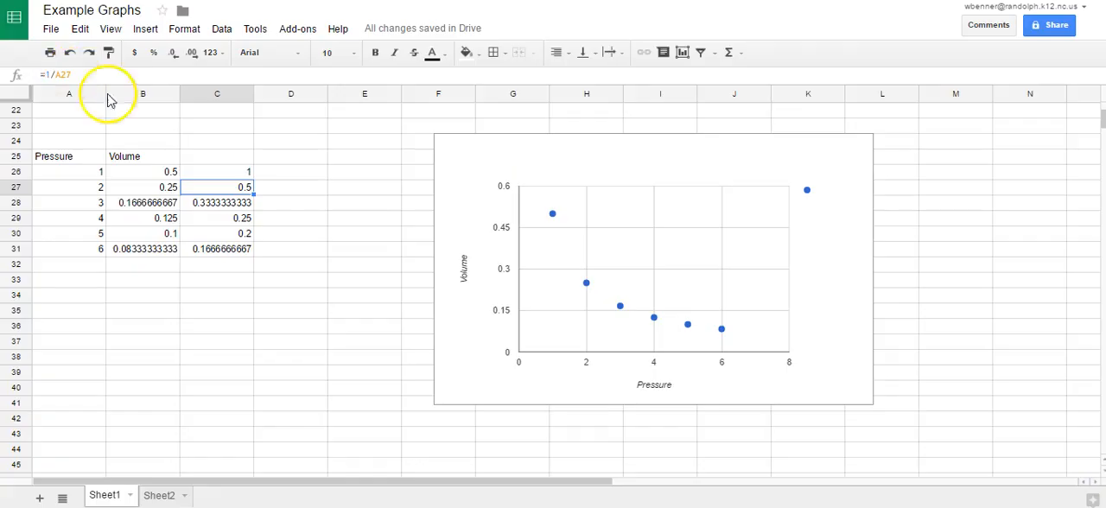
pyautogui.click(211, 201)
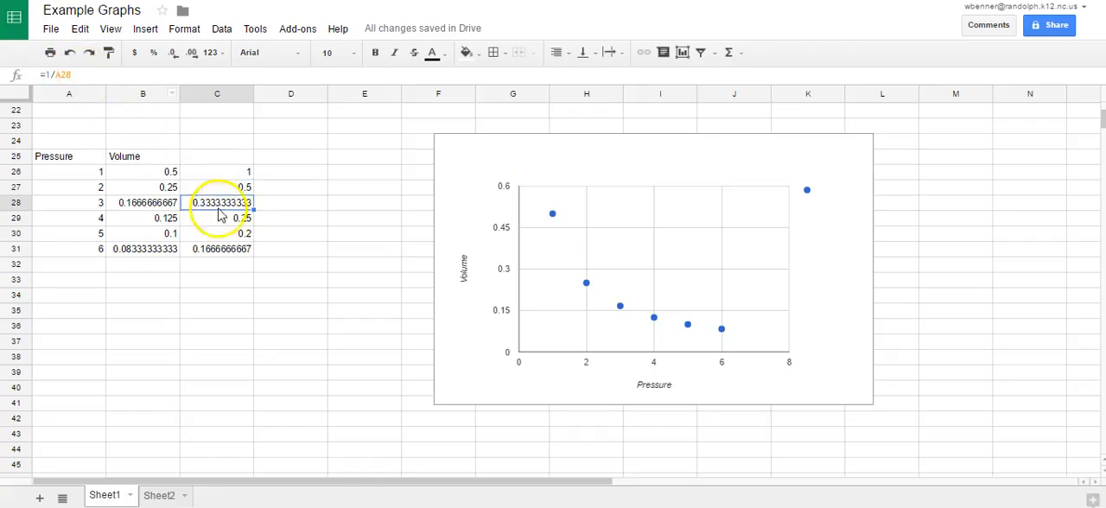
# Copy the inverse pressures in C26:C31 to A37:A42, pasting values only.
pyautogui.moveTo(211, 173); pyautogui.dragTo(224, 256)
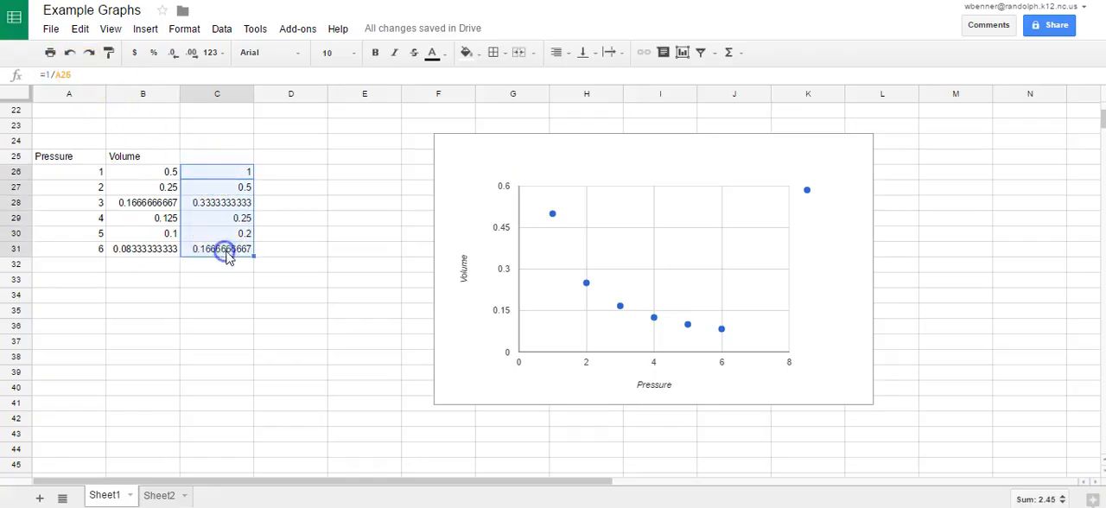
pyautogui.hotkey('ctrl', 'c')
pyautogui.click(69, 342)
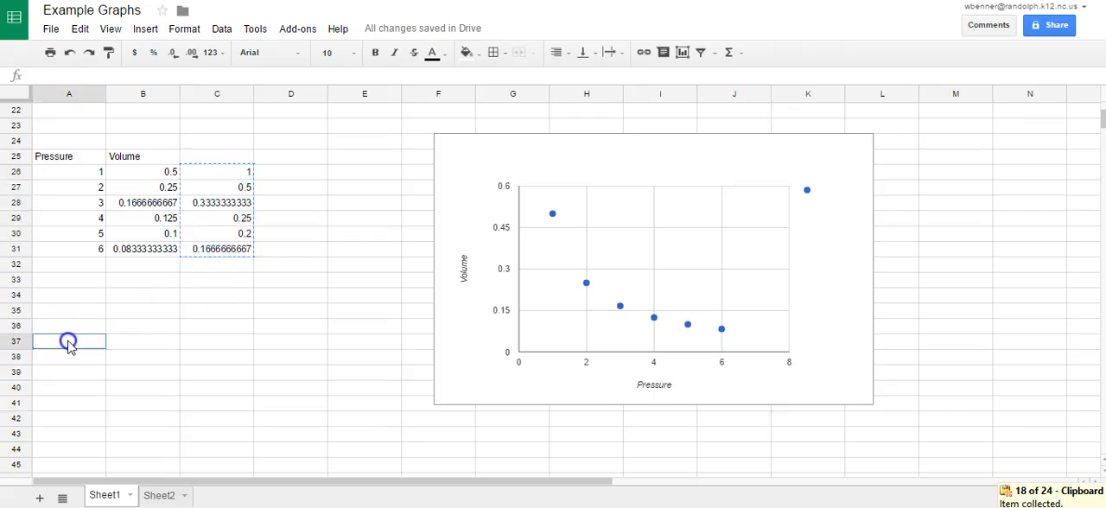
pyautogui.hotkey('ctrl', 'v')
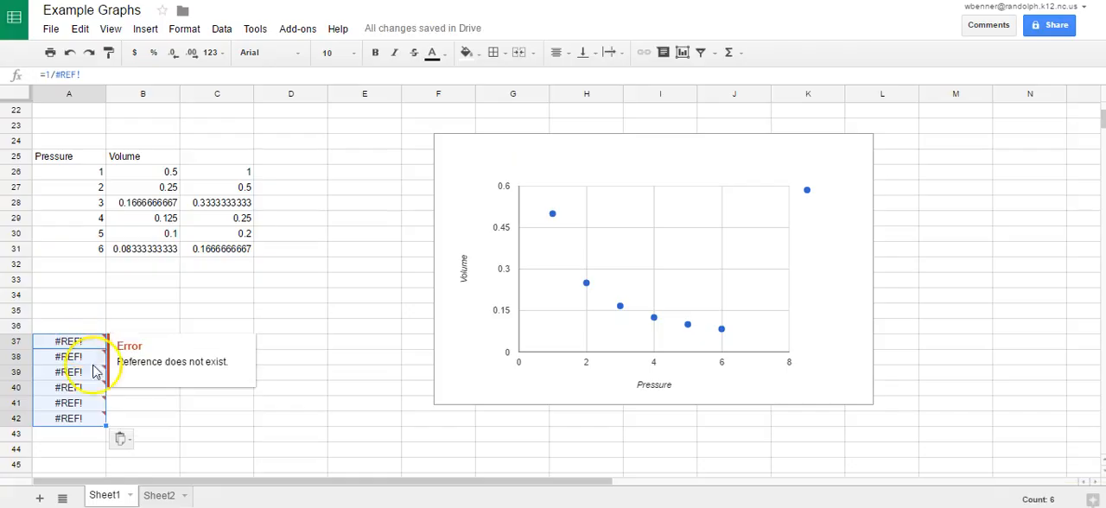
pyautogui.click(120, 440)
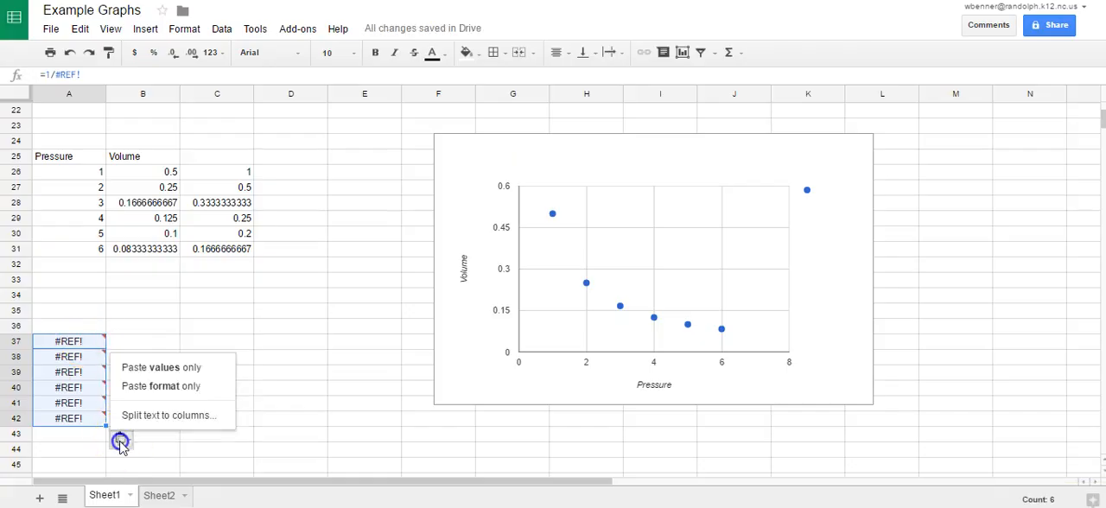
pyautogui.click(154, 372)
# Copy the volume values in B26:B31 to B37:B42, beside the inverse pressures.
pyautogui.moveTo(138, 179); pyautogui.dragTo(150, 247)
pyautogui.hotkey('ctrl', 'c')
pyautogui.click(131, 343)
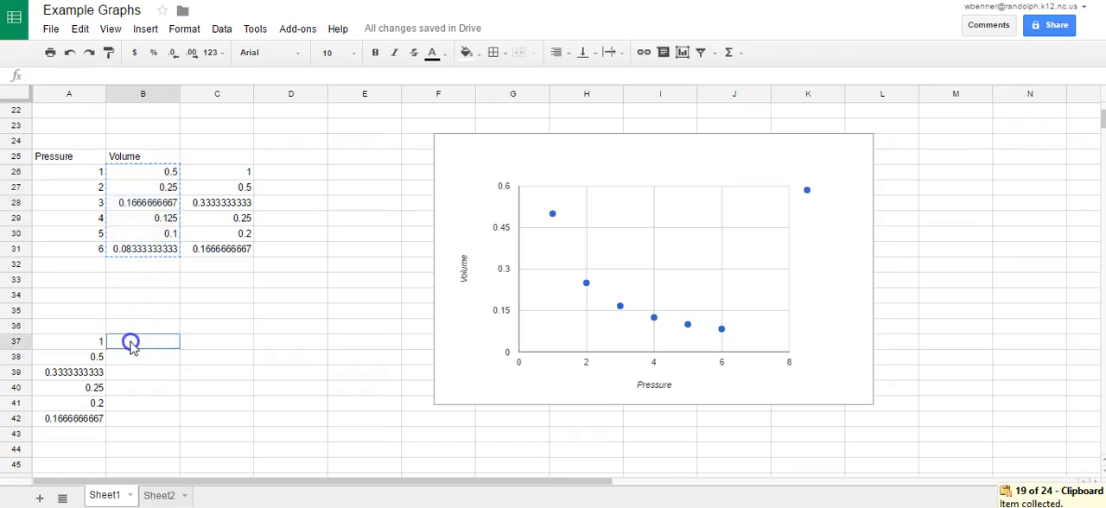
pyautogui.hotkey('ctrl', 'v')
# Add headers to the new table: copy "Volume" into B36 and enter "1/Pressure" in A36.
pyautogui.click(142, 142)
pyautogui.click(143, 156)
pyautogui.hotkey('ctrl', 'c')
pyautogui.click(144, 326)
pyautogui.hotkey('ctrl', 'v')
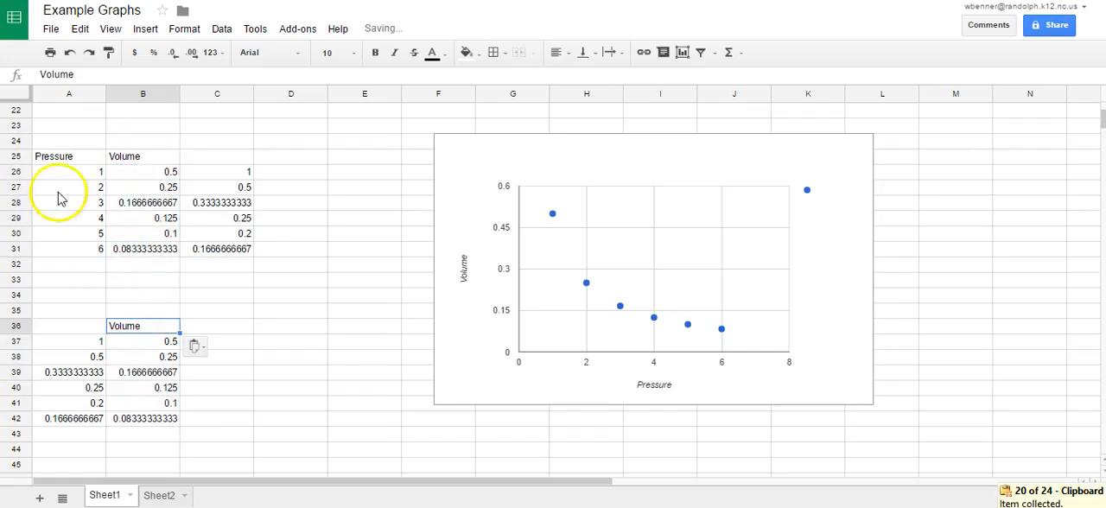
pyautogui.click(84, 327)
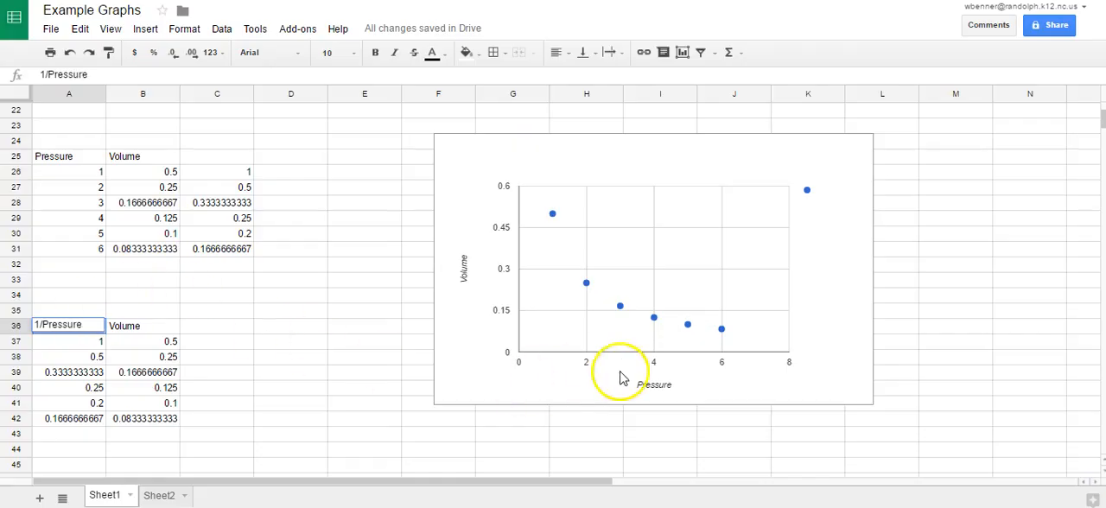
# Select the new data in A37:B42 and move the existing chart up, clear of the space beside the new table.
pyautogui.scroll(-2, 672, 239)
pyautogui.moveTo(69, 255); pyautogui.dragTo(136, 326)
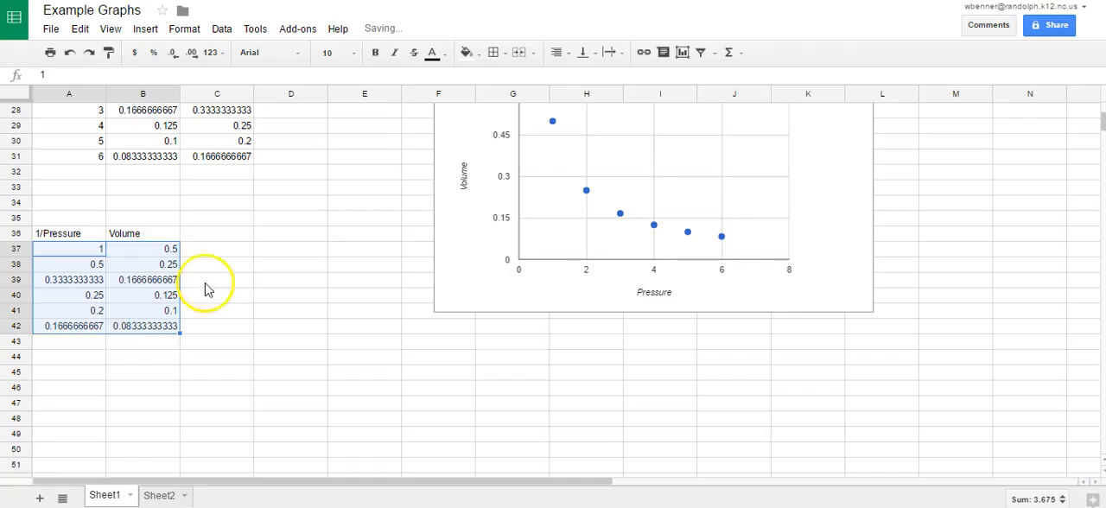
pyautogui.click(568, 177)
pyautogui.moveTo(458, 273); pyautogui.dragTo(502, 124)
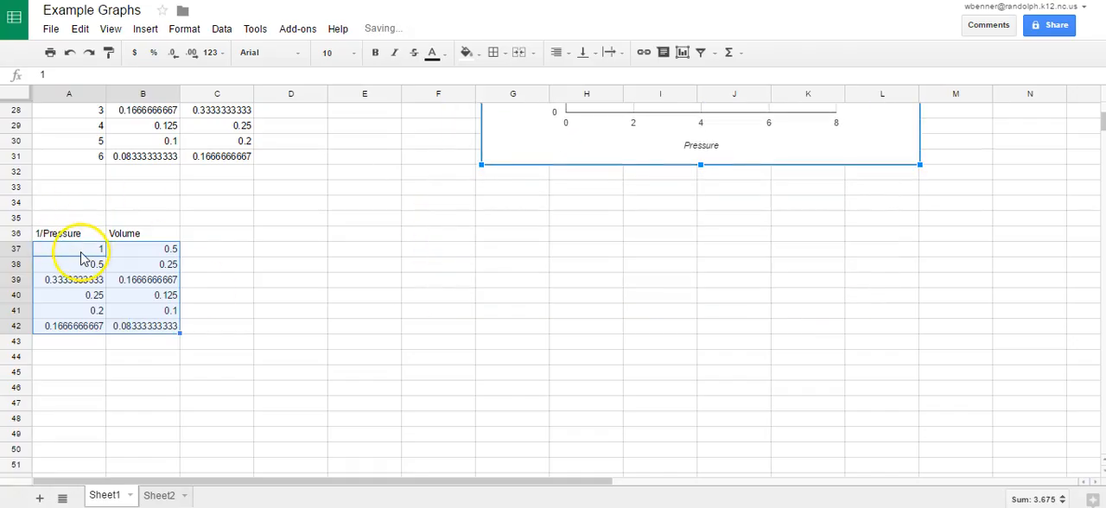
# Start a new chart from A37:B42 and choose the recommended scatter chart.
pyautogui.click(145, 29)
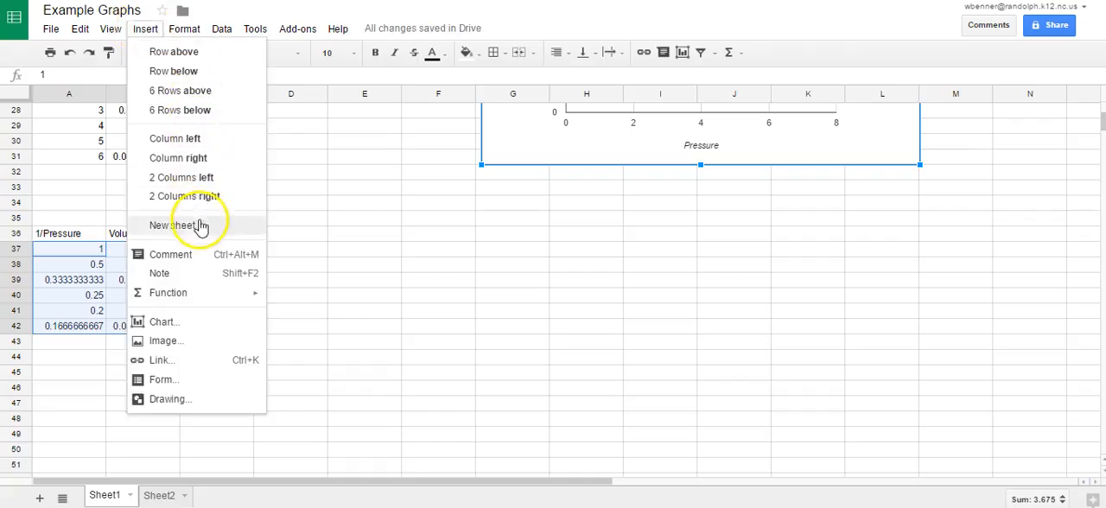
pyautogui.click(173, 322)
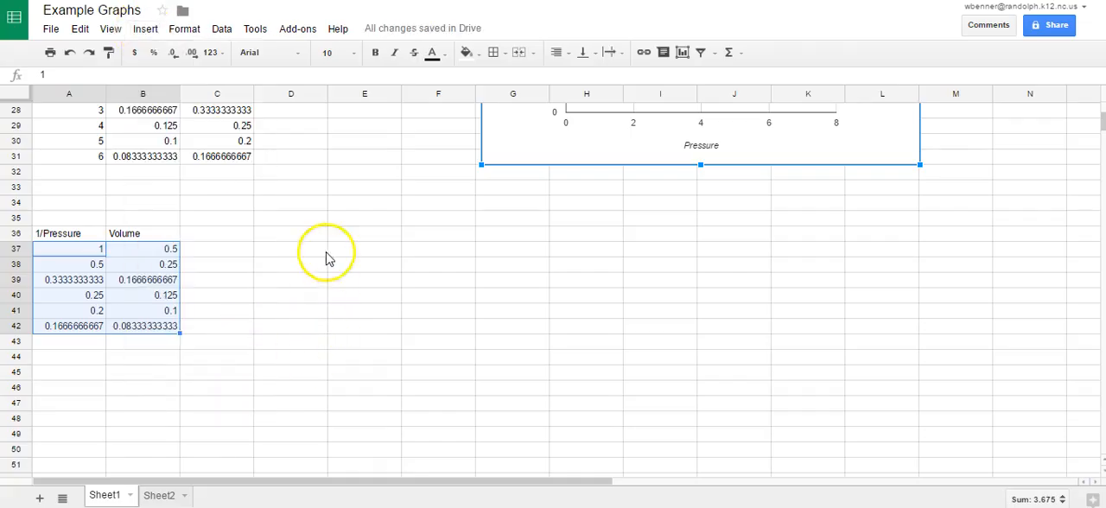
pyautogui.click(266, 370)
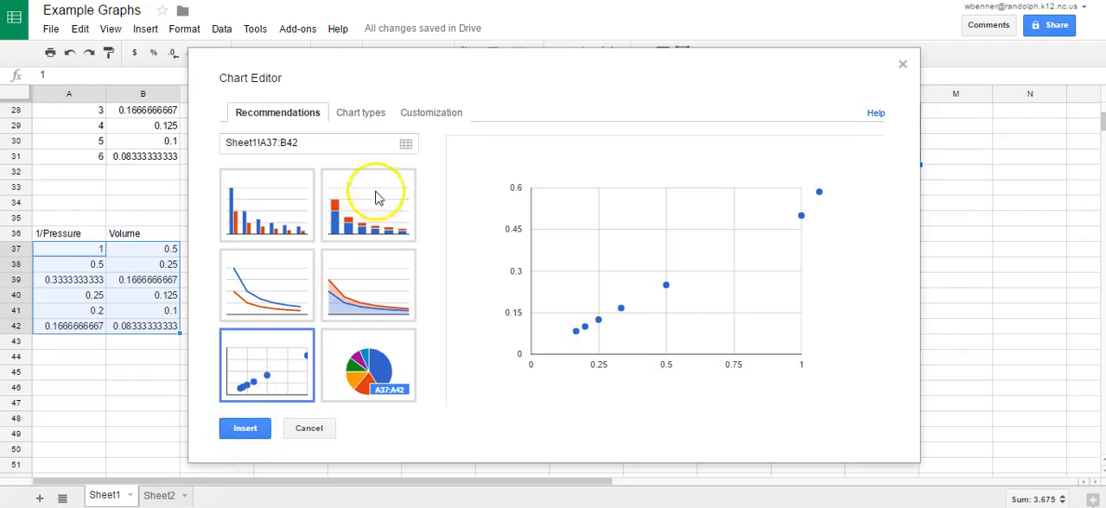
# Title the scatter chart's horizontal axis "1/P" and its left vertical axis "Volume".
pyautogui.click(438, 115)
pyautogui.scroll(-3, 363, 260)
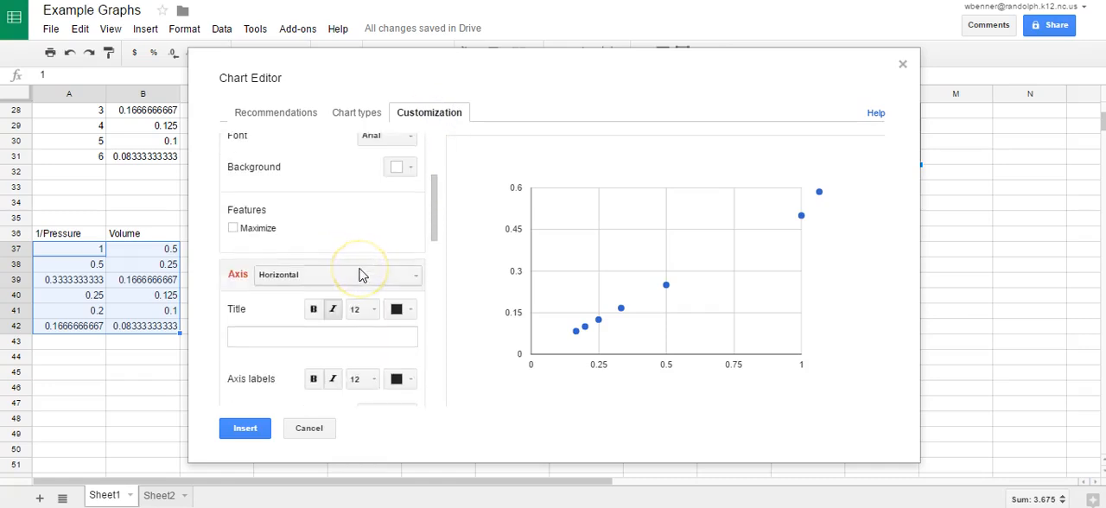
pyautogui.scroll(-2, 361, 274)
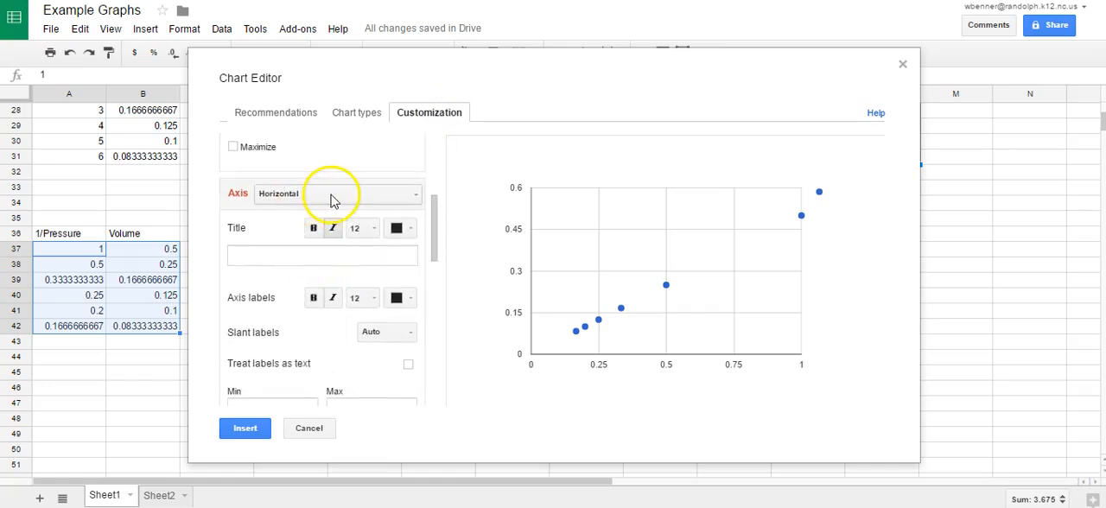
pyautogui.click(303, 257)
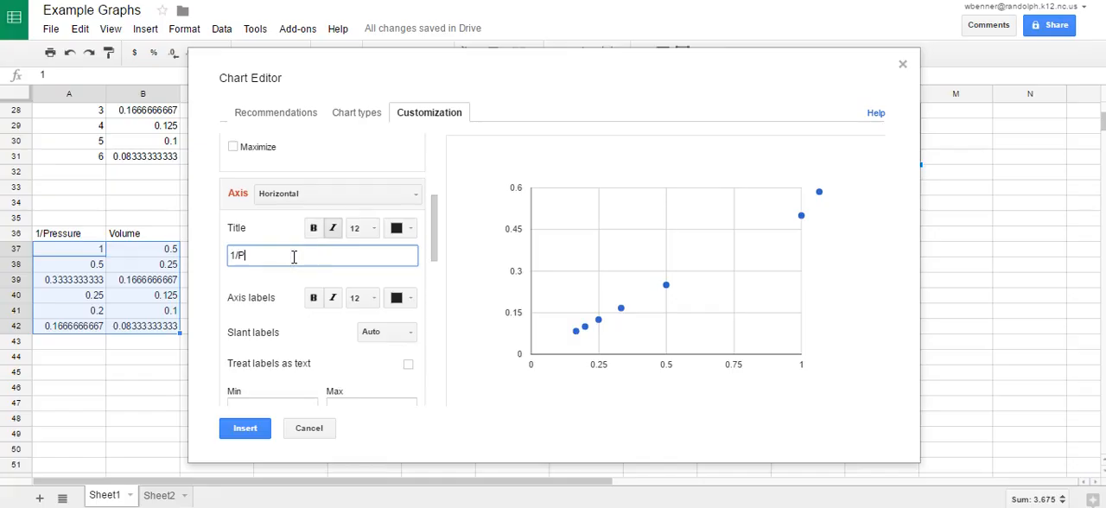
pyautogui.click(313, 194)
pyautogui.click(315, 235)
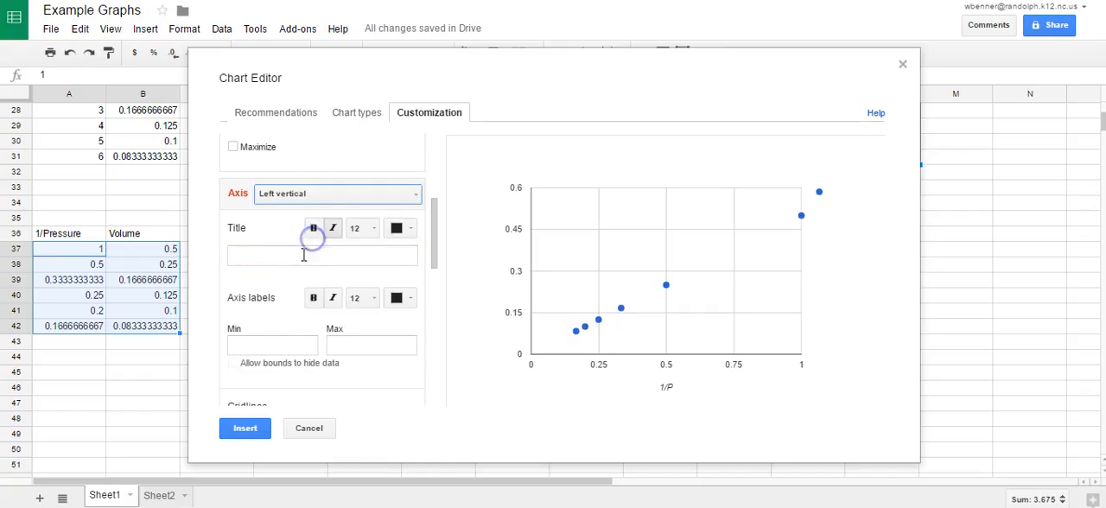
pyautogui.click(287, 260)
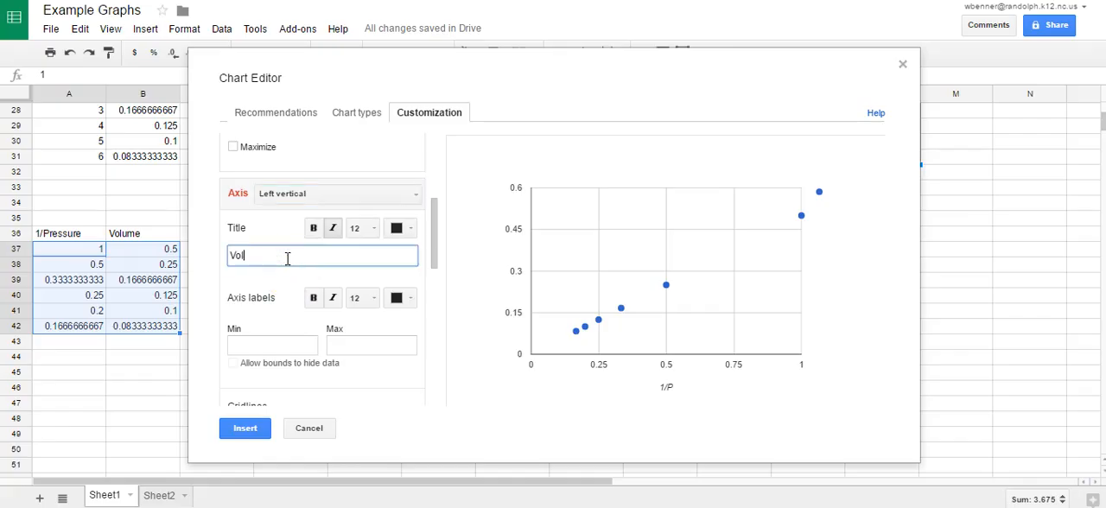
# Add a linear trendline to Data series 1 and show its R² value.
pyautogui.scroll(-5, 303, 314)
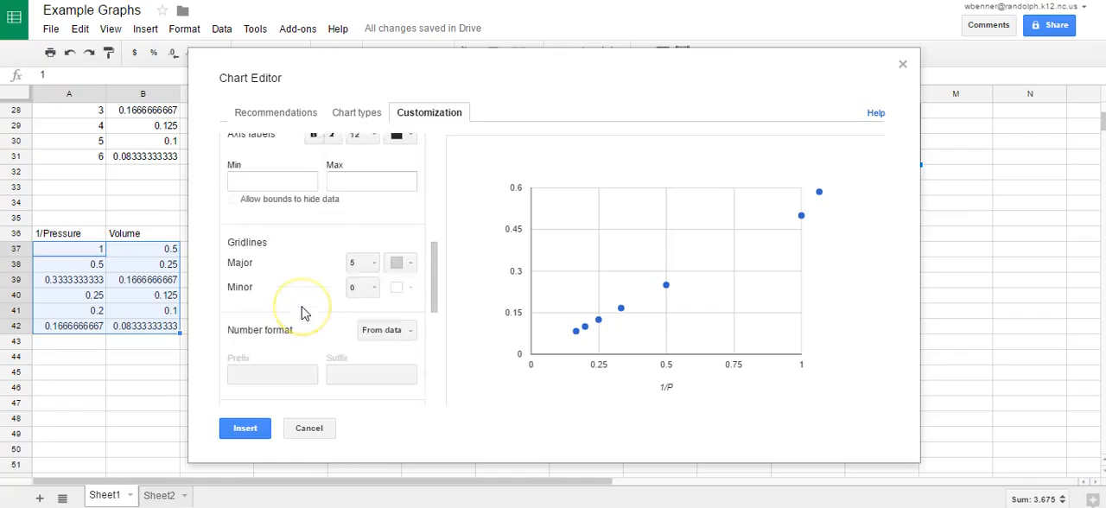
pyautogui.scroll(-5, 340, 223)
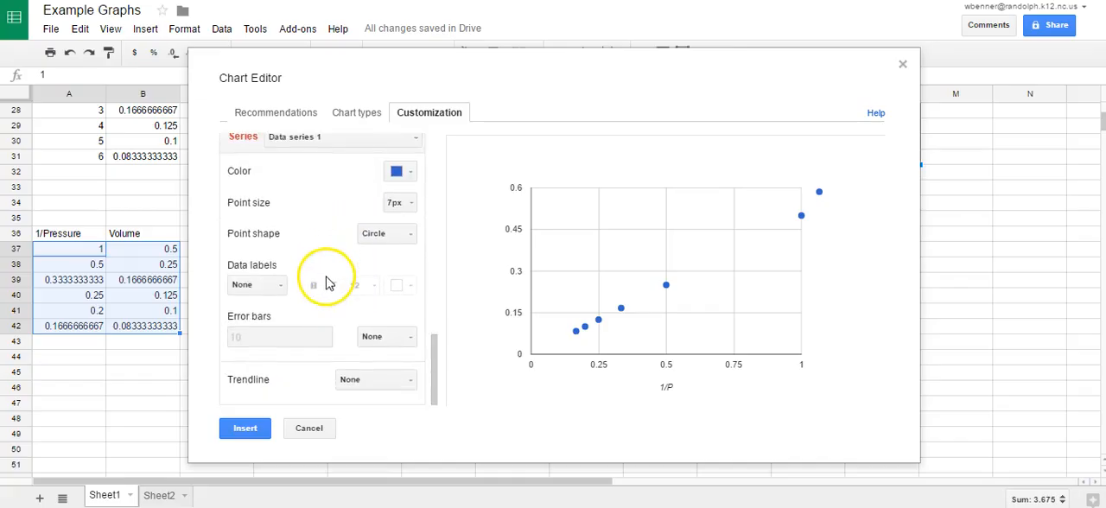
pyautogui.click(365, 380)
pyautogui.click(369, 424)
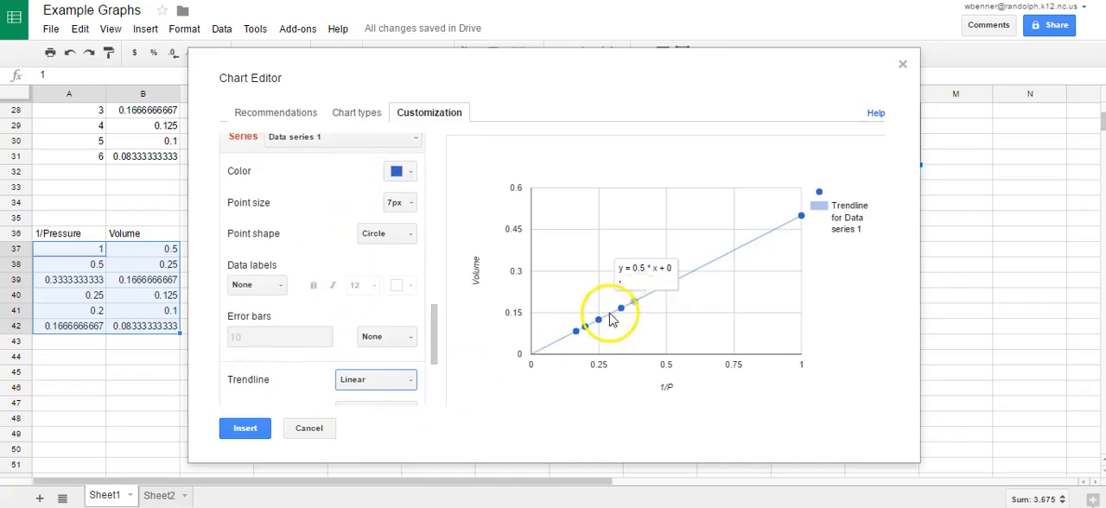
pyautogui.scroll(-3, 296, 350)
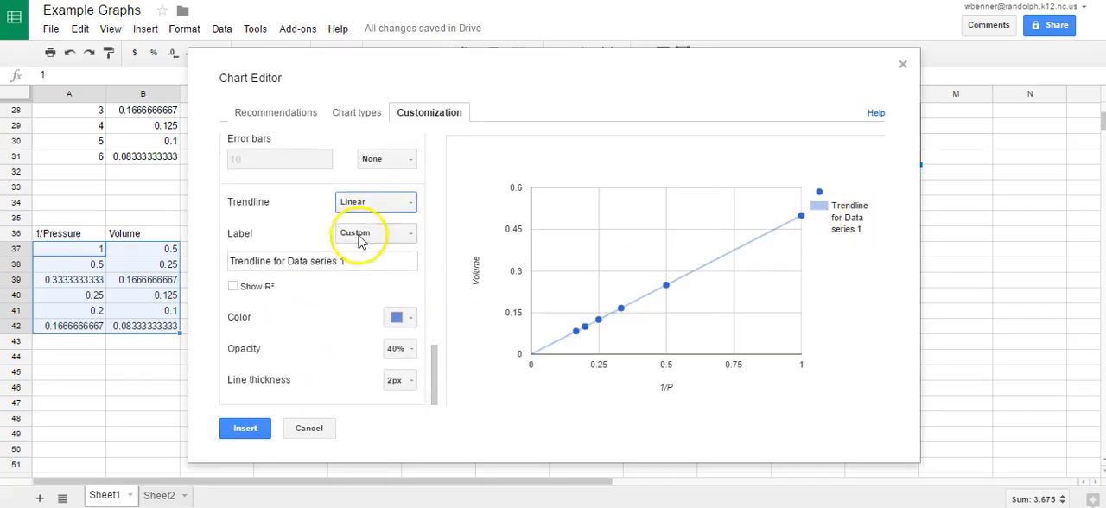
pyautogui.click(231, 287)
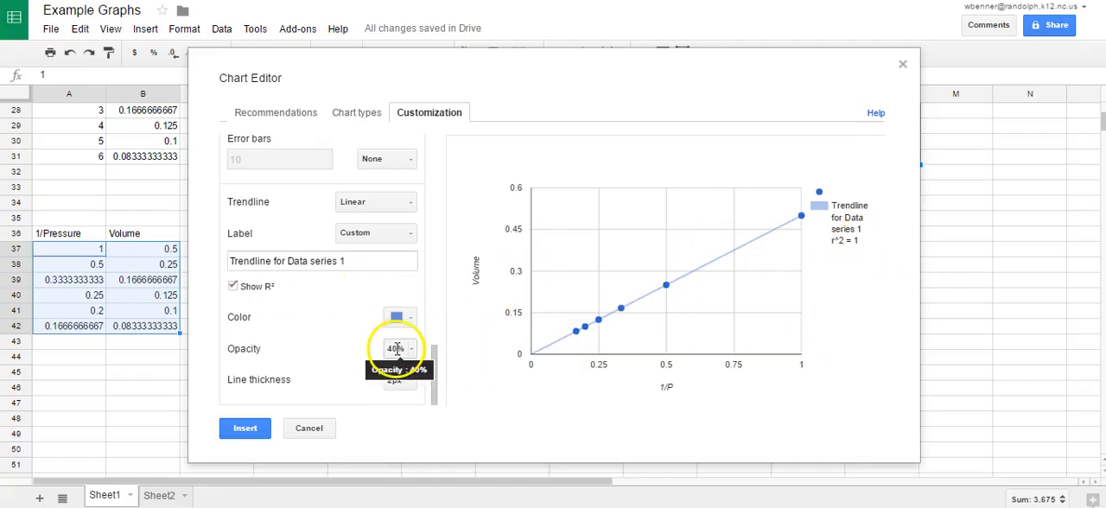
pyautogui.click(389, 241)
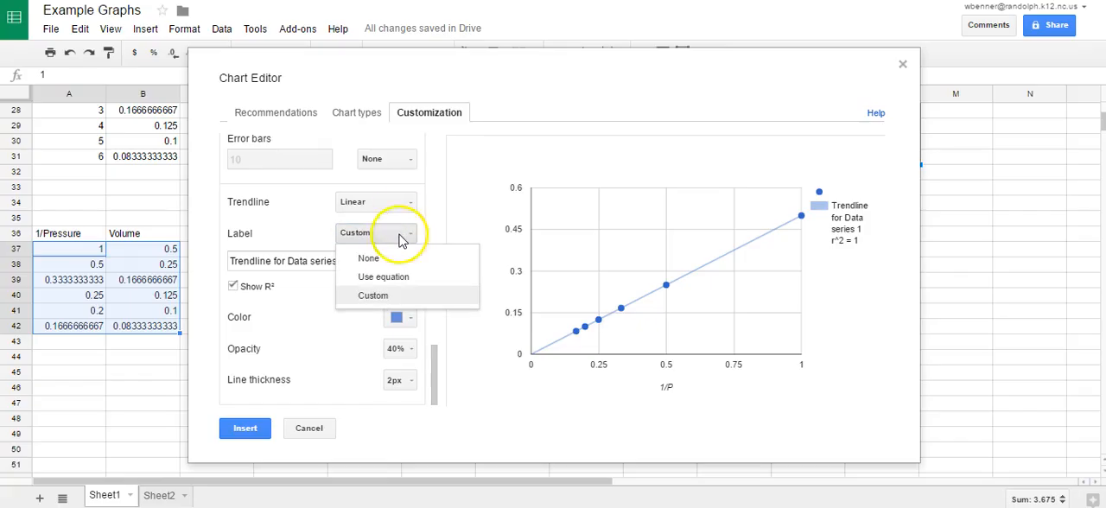
pyautogui.click(403, 236)
pyautogui.scroll(1, 185, 187)
pyautogui.scroll(5, 321, 227)
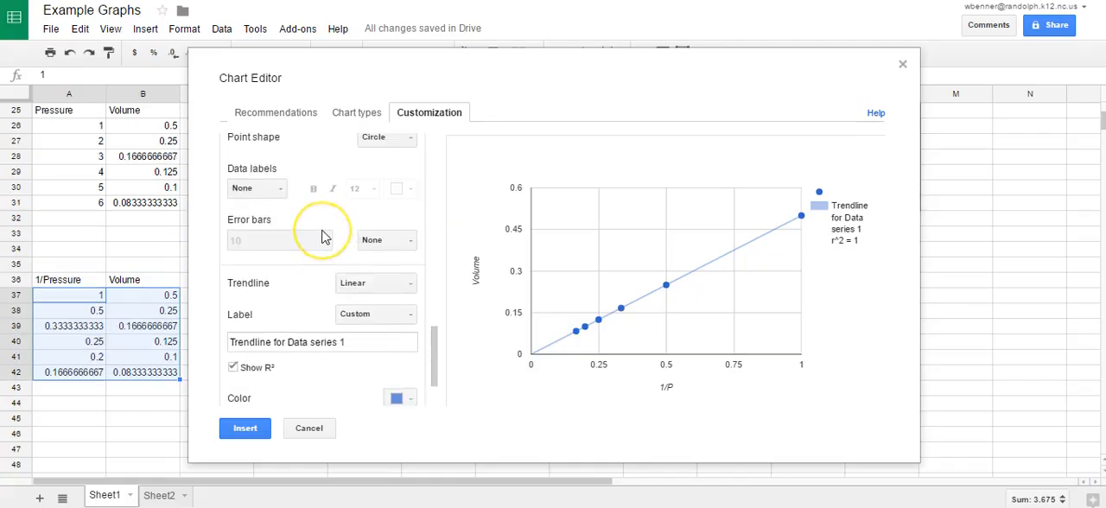
pyautogui.scroll(2, 322, 237)
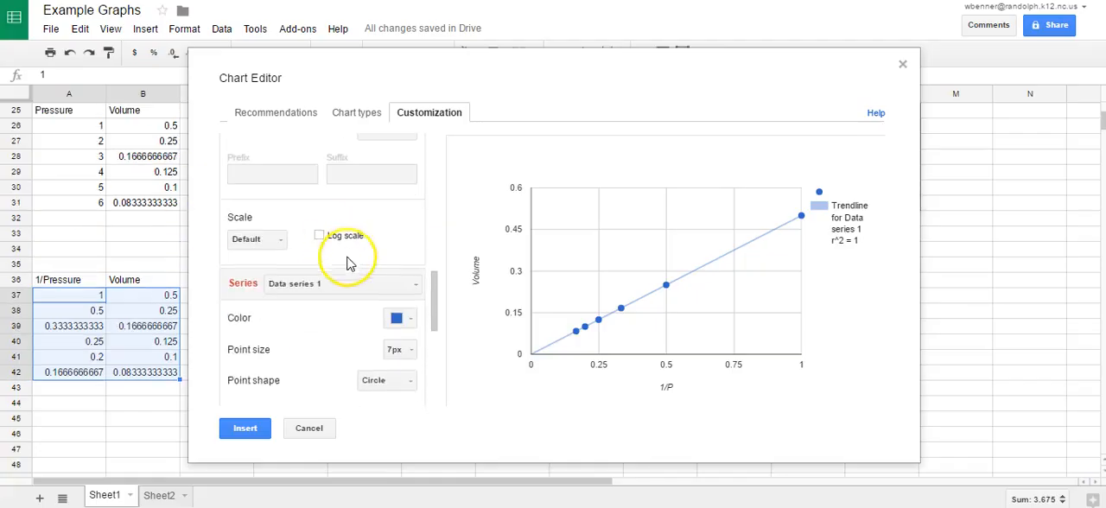
pyautogui.scroll(-5, 345, 259)
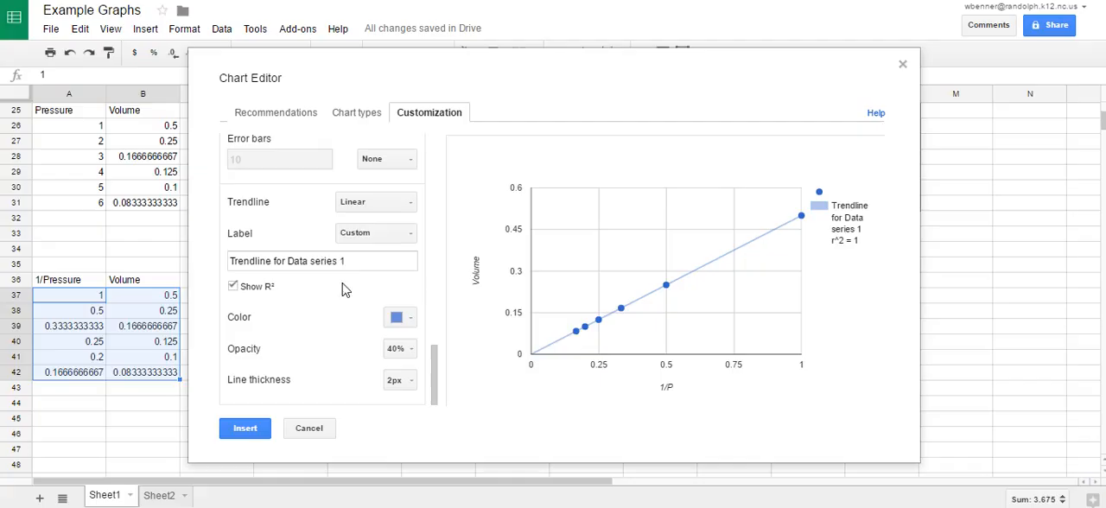
# Label the trendline with its equation and examine the slope and intercept in the legend.
pyautogui.click(399, 235)
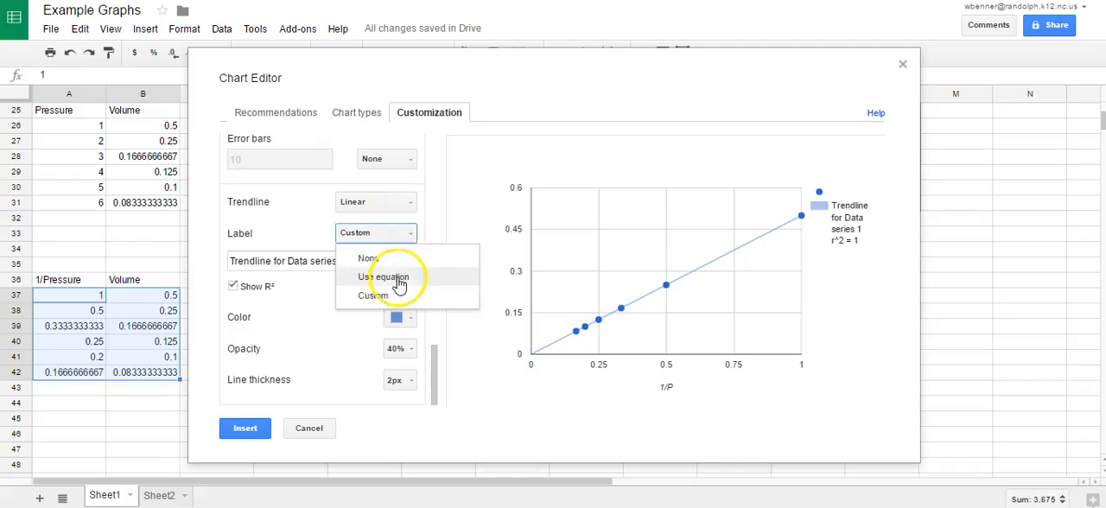
pyautogui.click(391, 278)
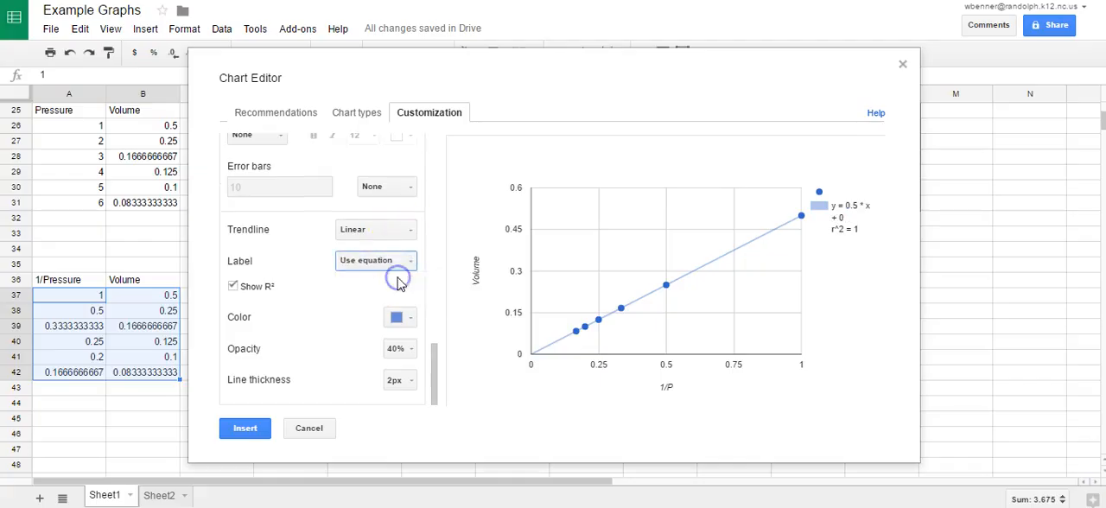
pyautogui.click(845, 207)
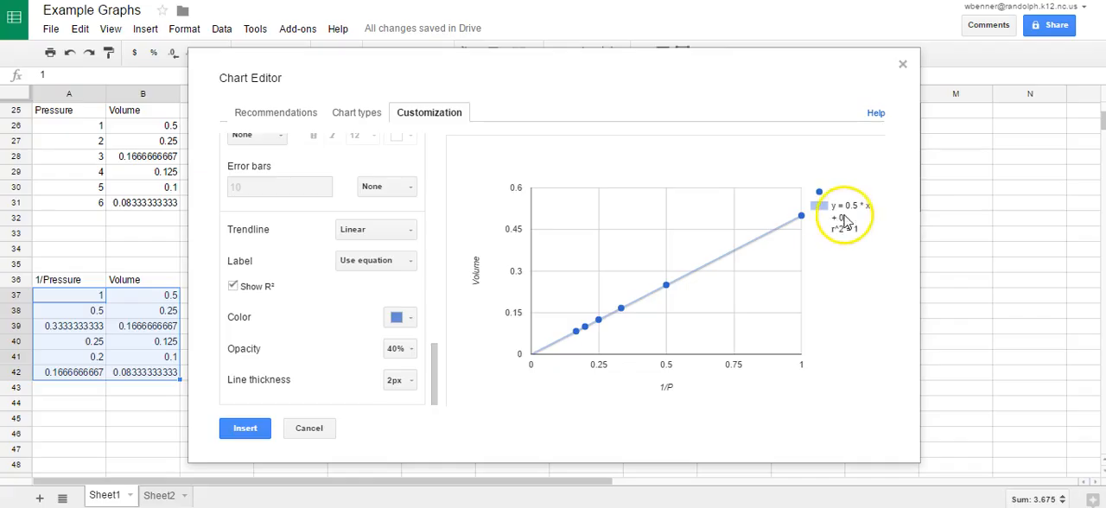
pyautogui.moveTo(839, 218); pyautogui.dragTo(848, 219)
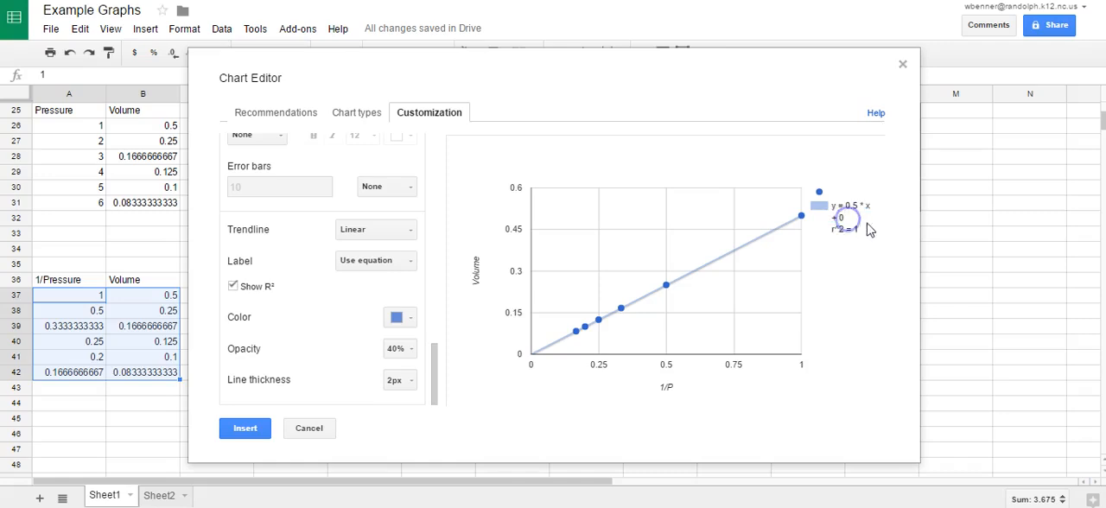
# Insert the finished chart into the sheet and move it beside the 1/Pressure and Volume table.
pyautogui.click(246, 430)
pyautogui.moveTo(248, 243); pyautogui.dragTo(517, 187)
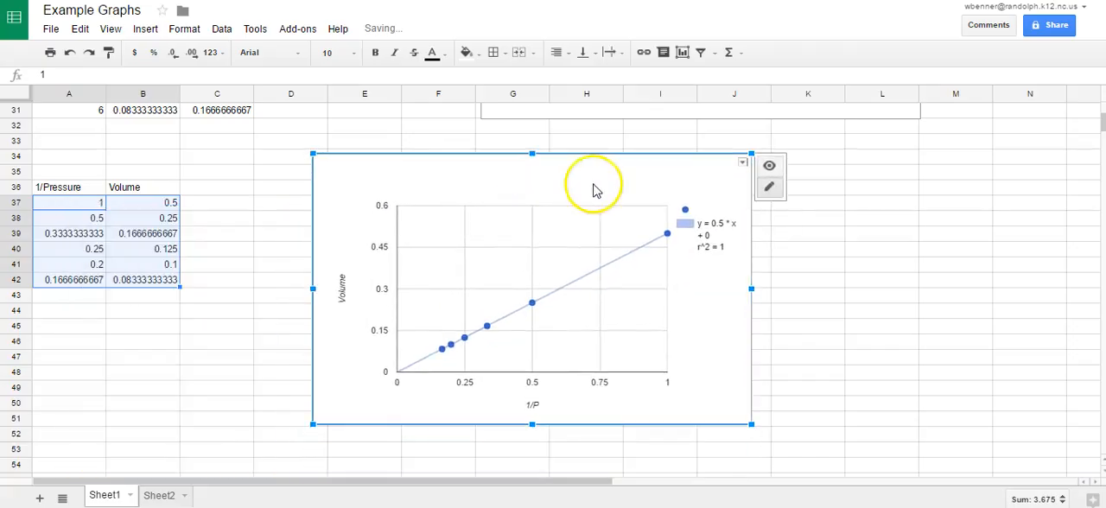